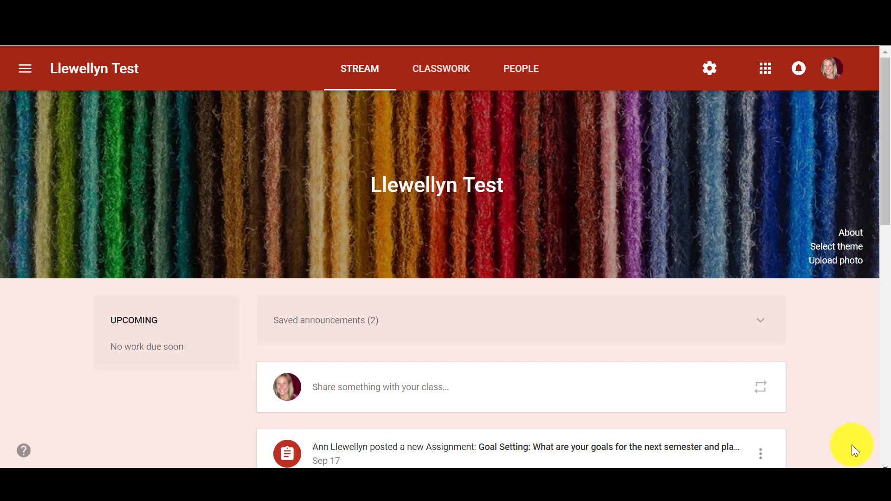
Open Sample Account's document from the student work of the Personal Narrative assignment in the class's classwork
left_click(448, 73)
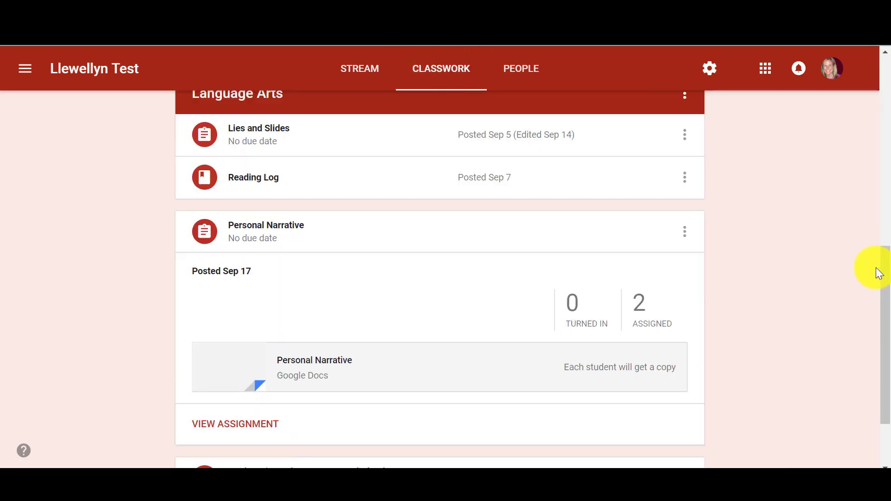
mouse_move(881, 269)
left_mouse_down()
mouse_move(863, 169)
mouse_move(871, 265)
left_mouse_up()
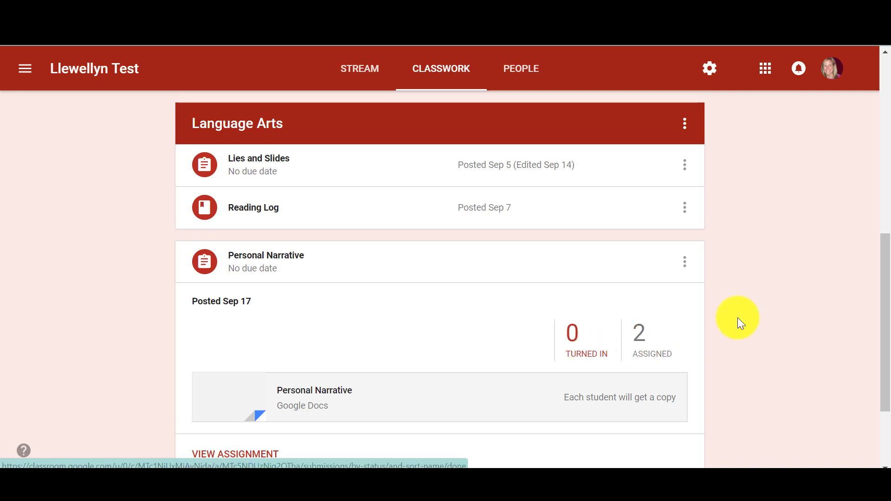
scroll(886, 301, "down", 1)
scroll(887, 300, "down", 2)
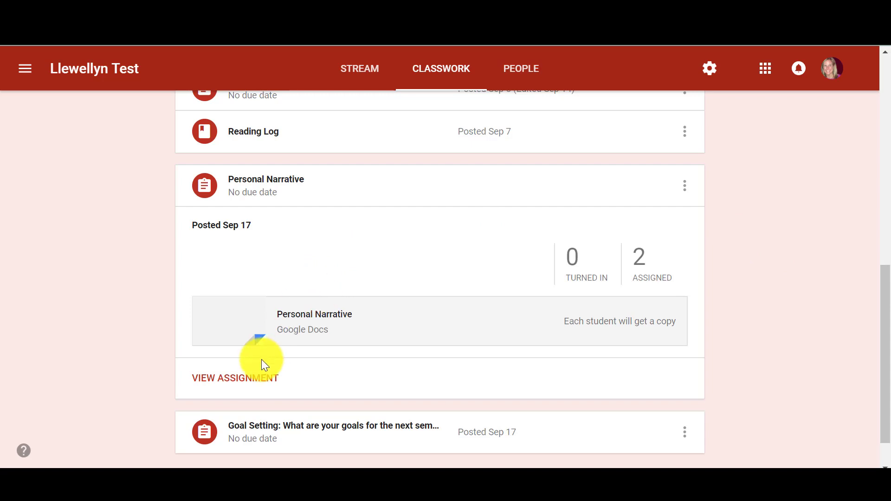
left_click(258, 377)
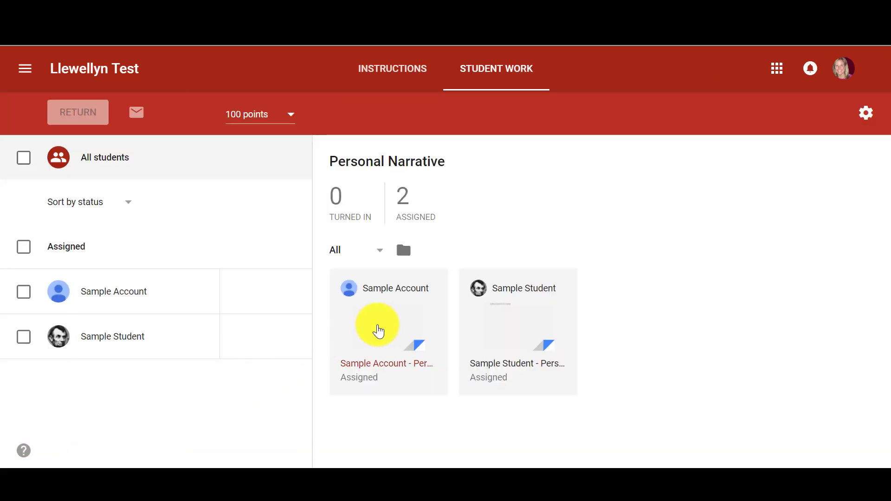
left_click(378, 331)
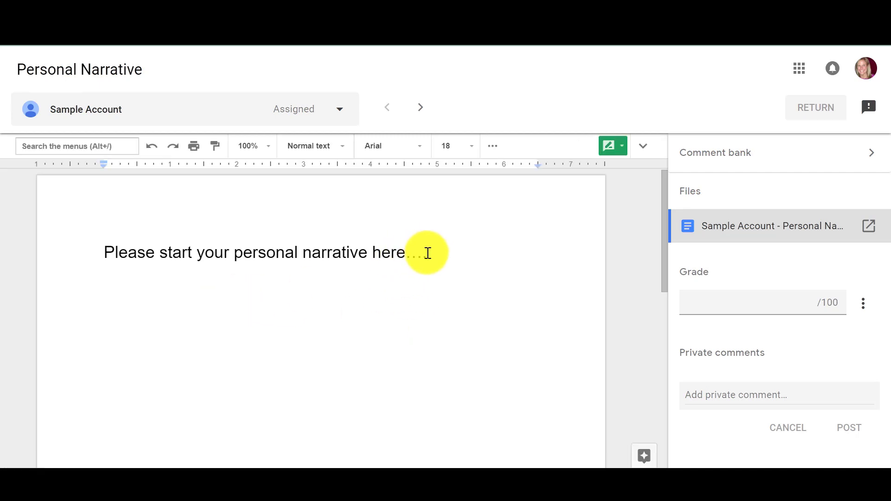
Add the comment "You might want to get started." to the end of the document's opening line
left_click_drag(423, 253, 308, 258)
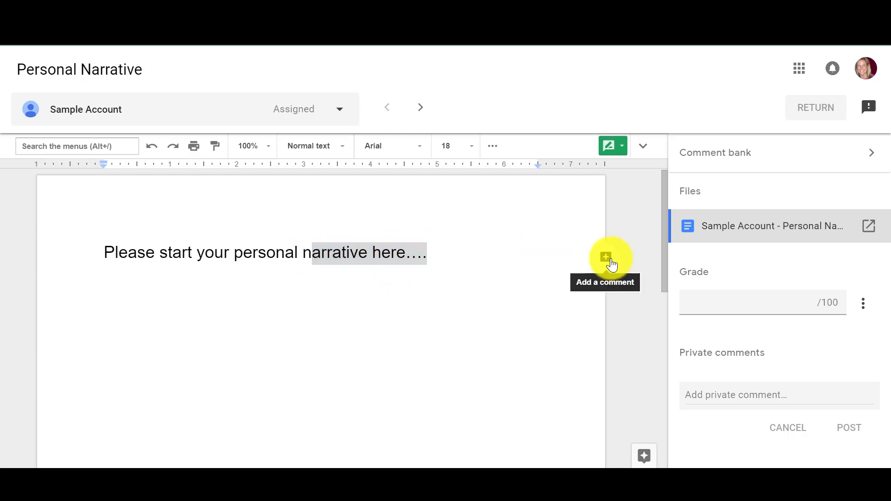
left_click(606, 257)
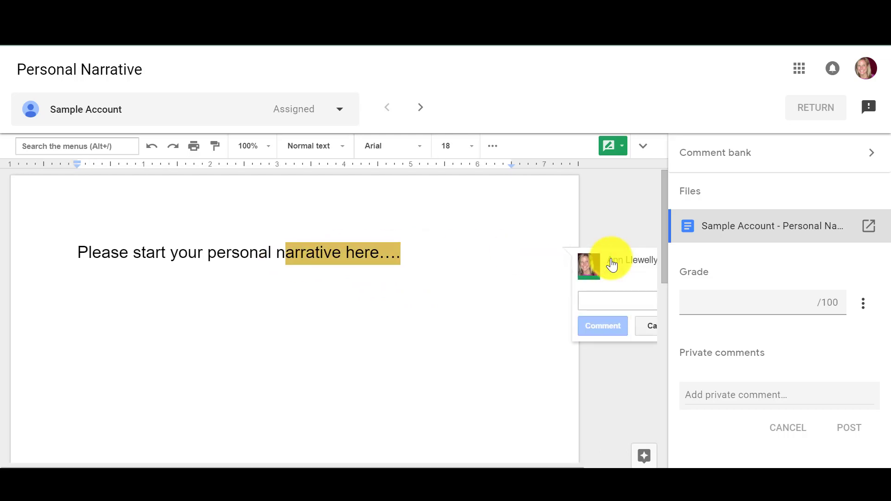
type("You might want to get started.")
left_click(515, 327)
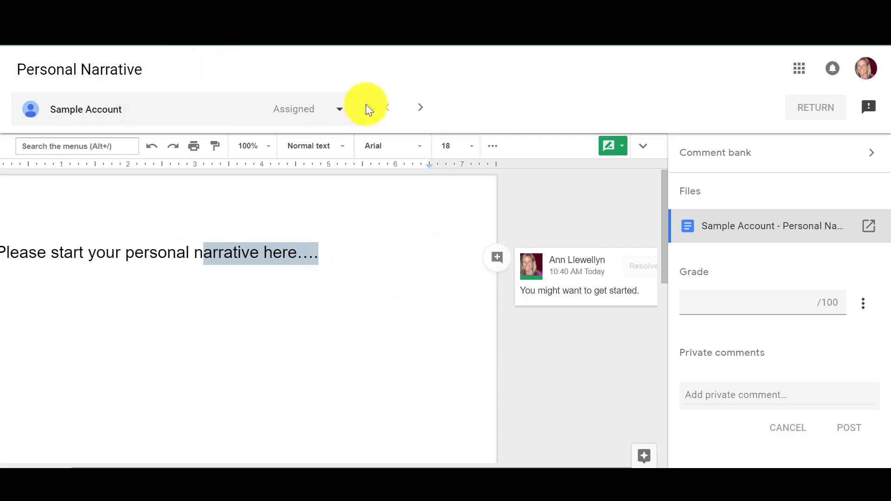
Comment on the nonsense text in Sample Student's document with the comment bank entry "Please edit for spelling and grammar."
left_click(421, 111)
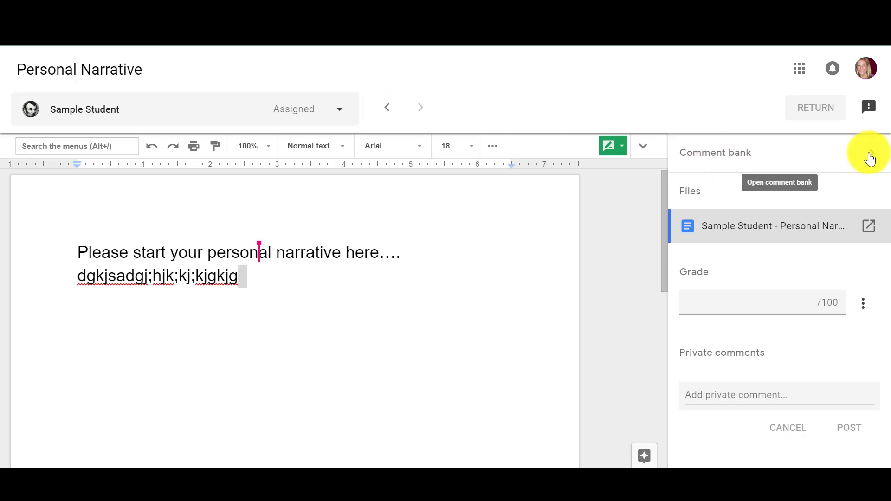
left_click(870, 158)
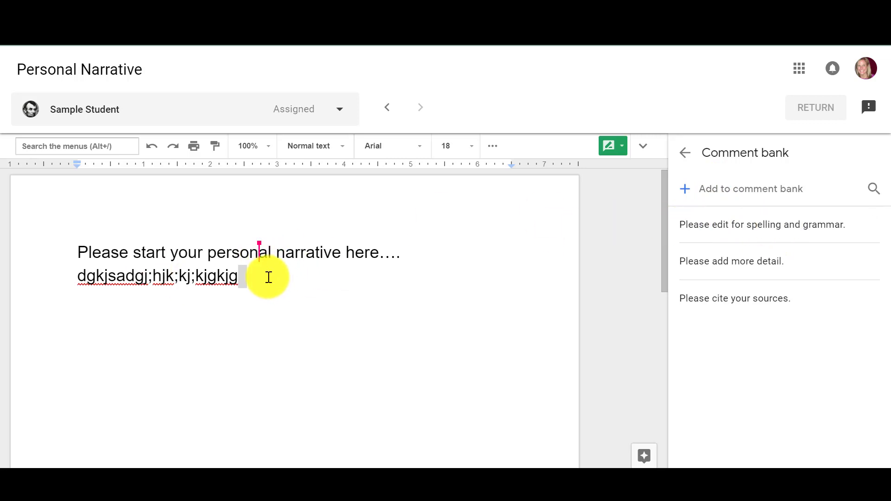
left_click_drag(229, 276, 162, 276)
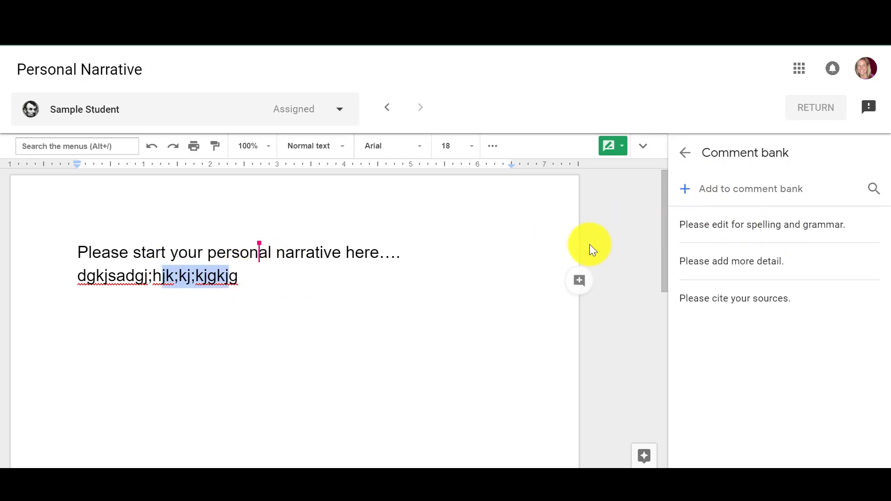
left_click(875, 224)
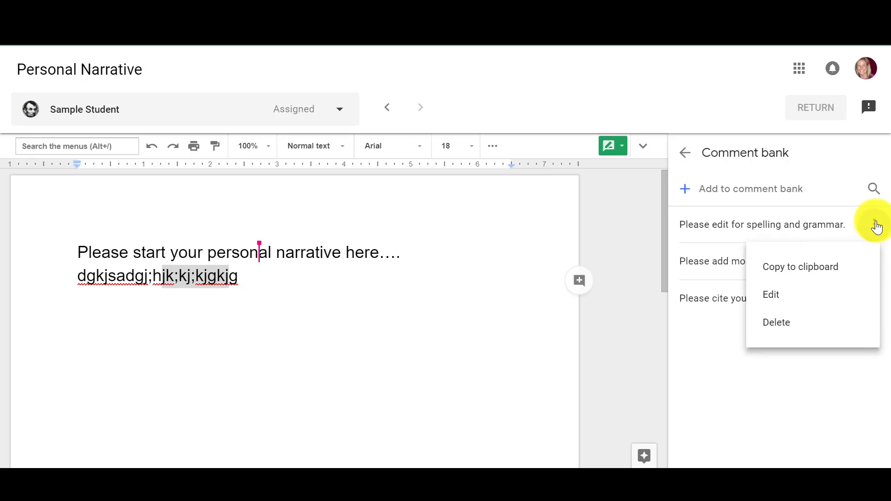
left_click(821, 277)
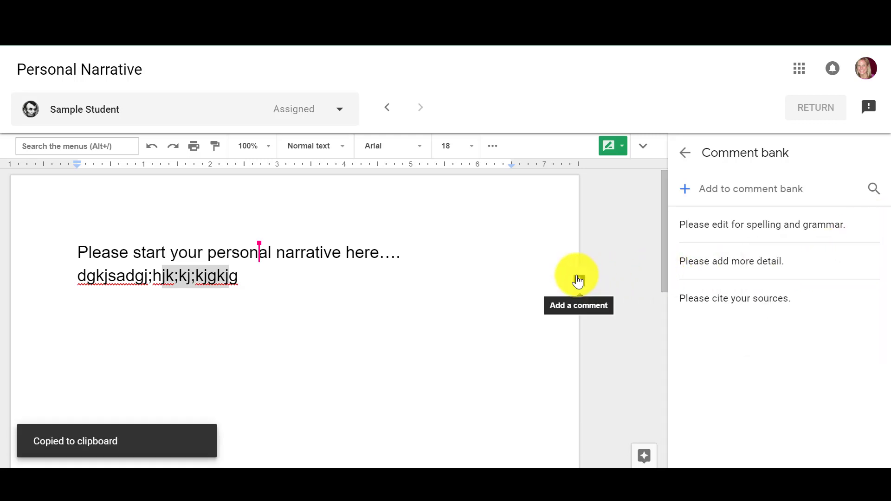
left_click(578, 280)
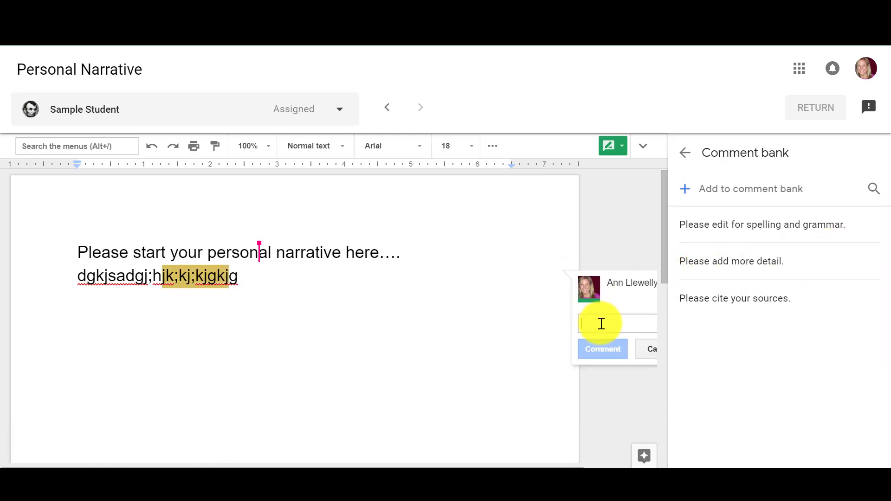
key("ctrl+v")
left_click(603, 368)
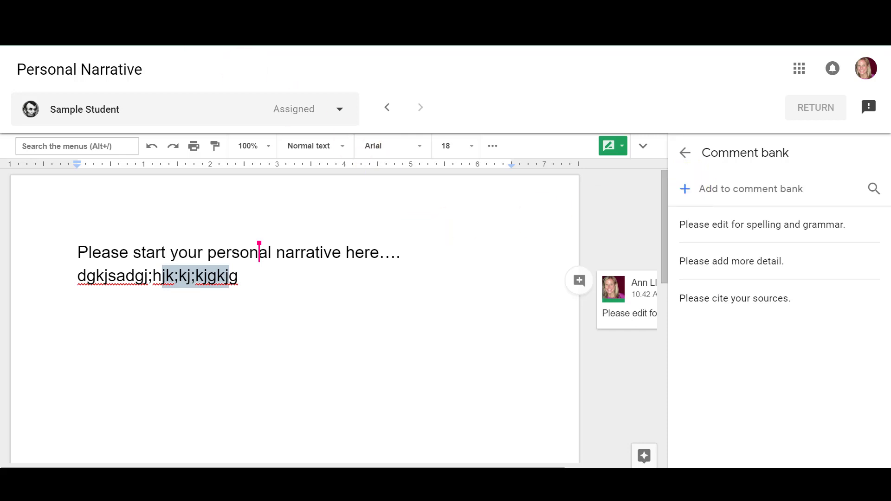
Give Sample Account a draft grade of 90 in the Personal Narrative student work list, leaving the student unselected
left_click(107, 10)
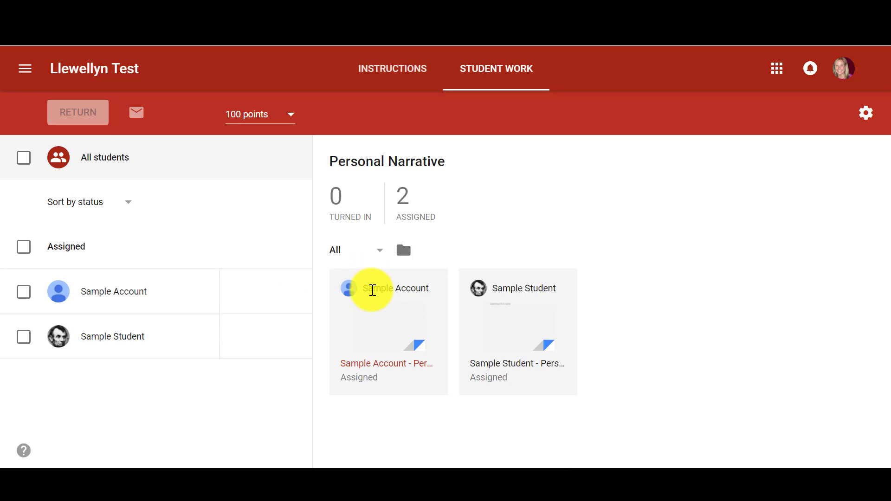
left_click(248, 292)
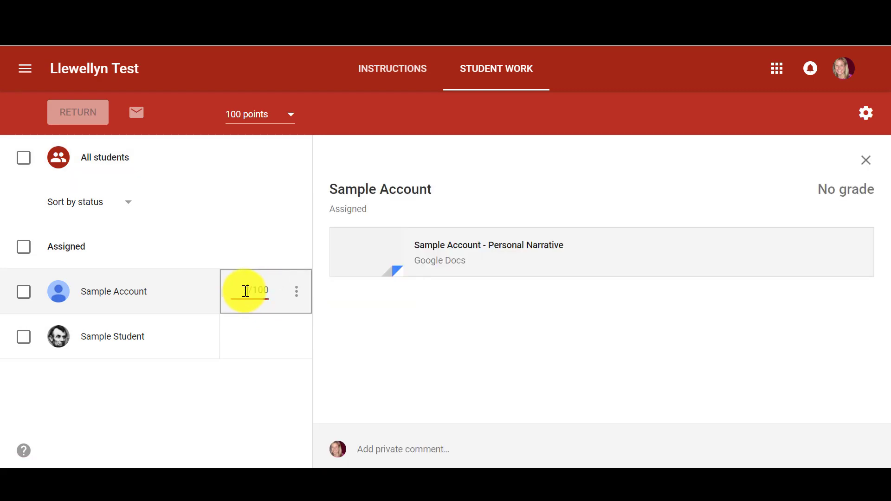
type("90")
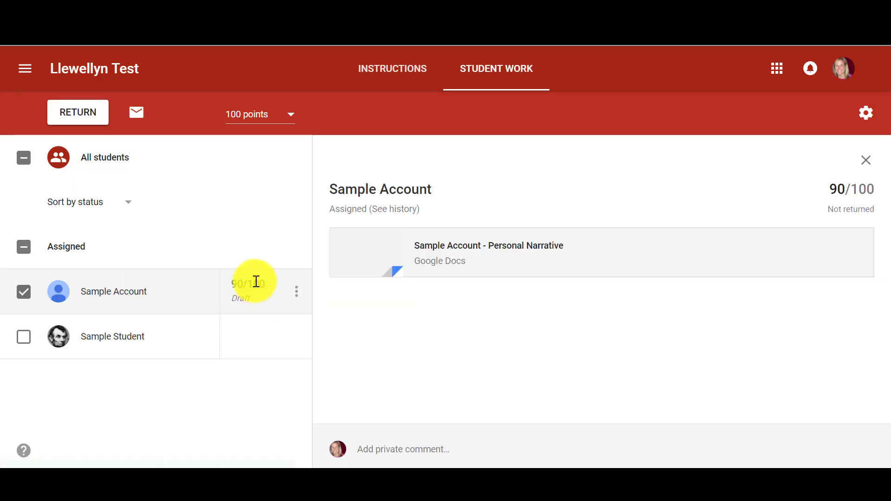
left_click(24, 293)
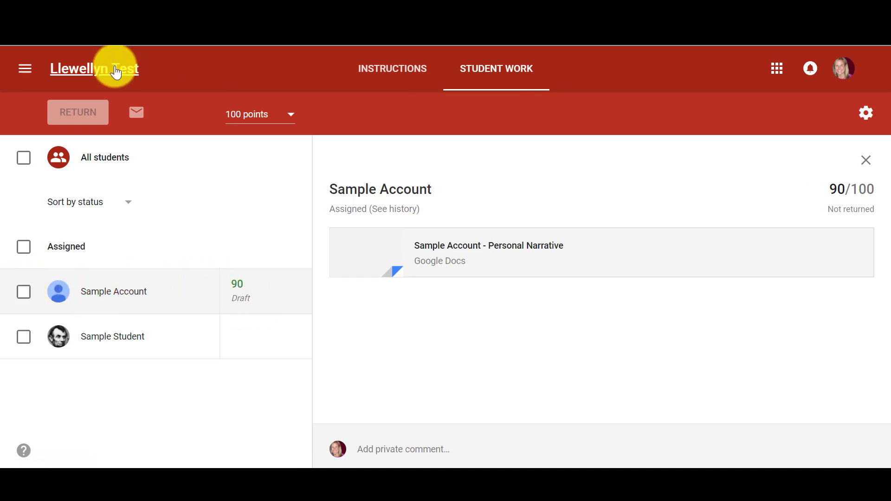
Open the student answers for the Social Studies question "Why is it important to explore?" in the class's classwork
left_click(116, 70)
left_click(453, 69)
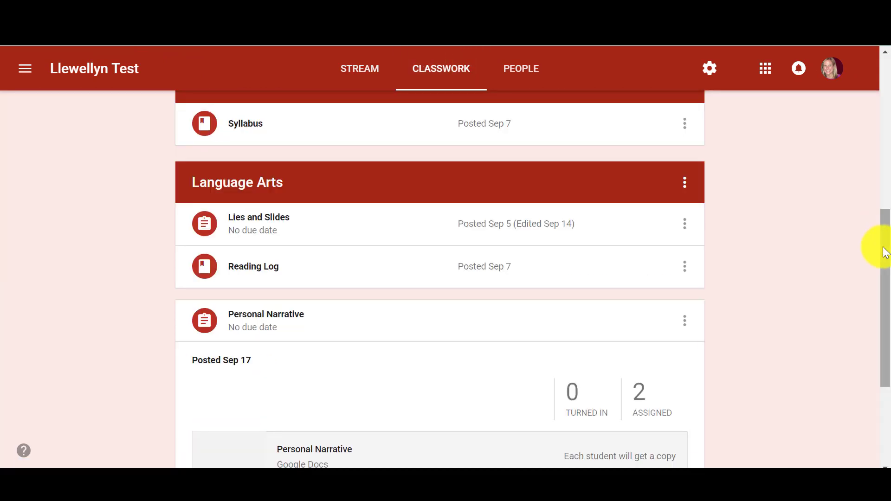
left_click_drag(883, 248, 884, 210)
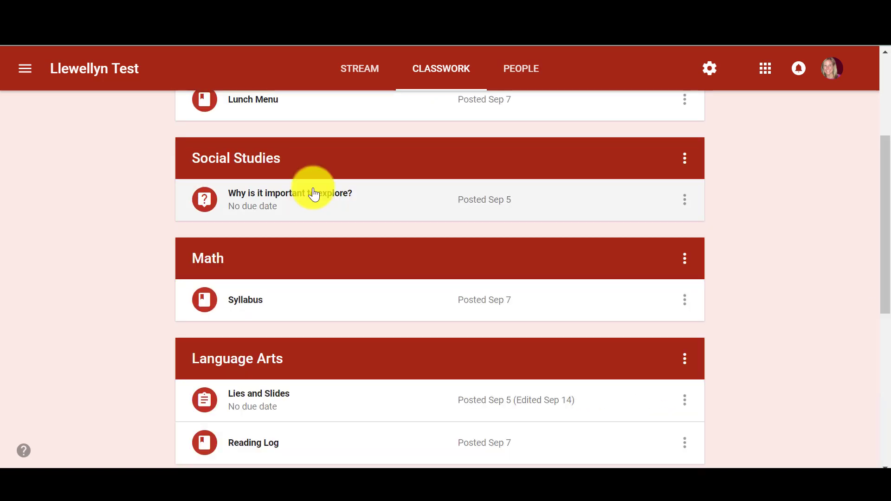
left_click(313, 190)
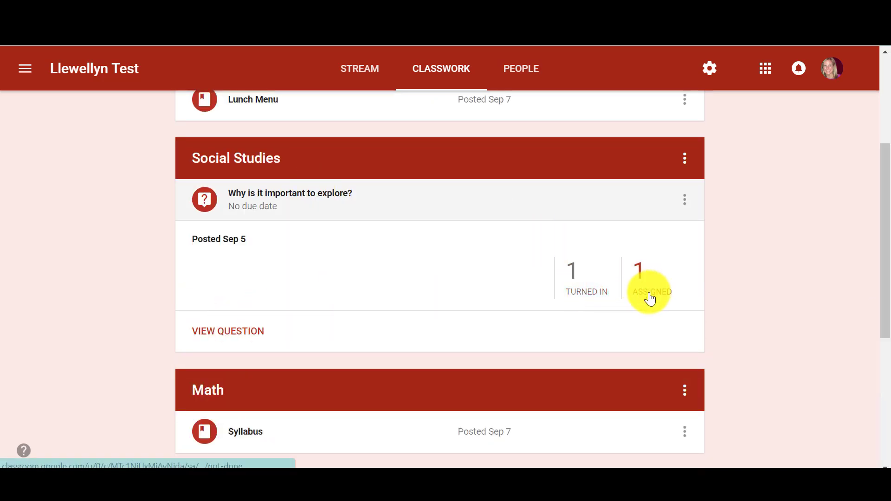
left_click(235, 333)
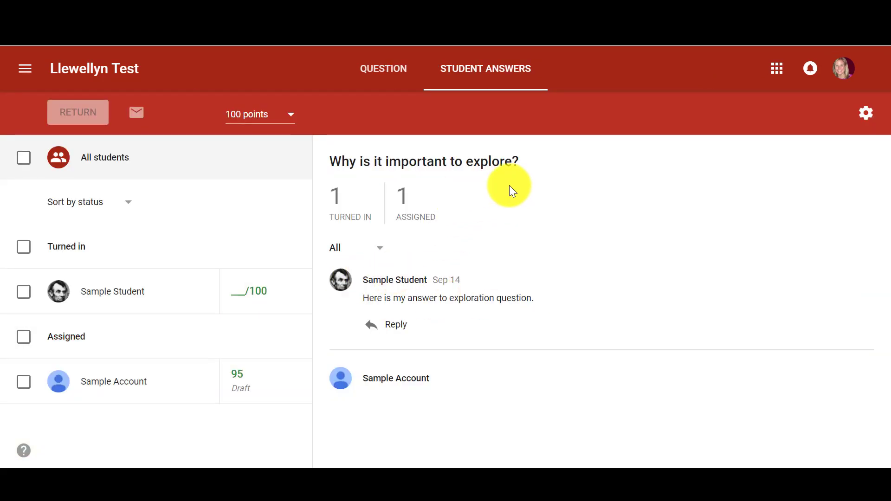
left_click(237, 290)
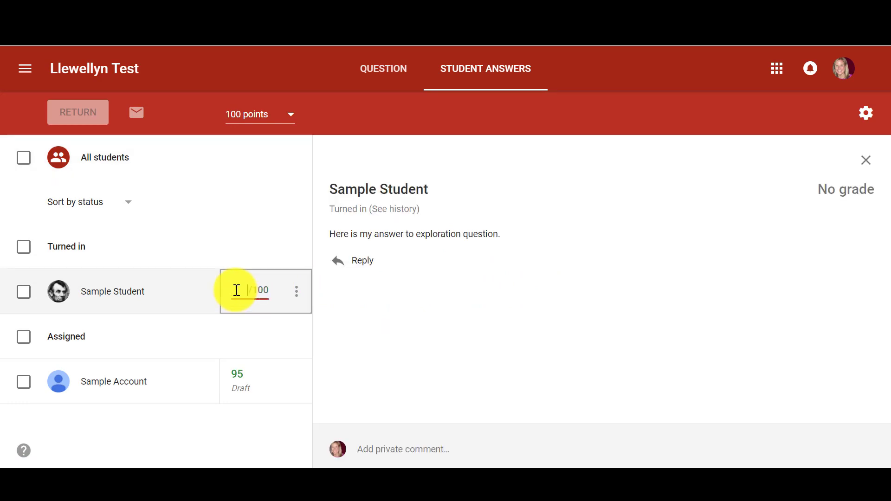
left_click(291, 112)
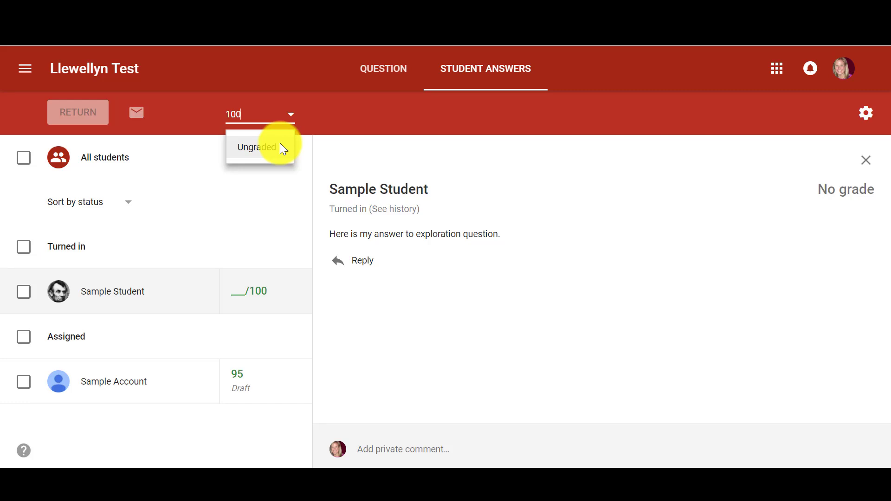
left_click(268, 285)
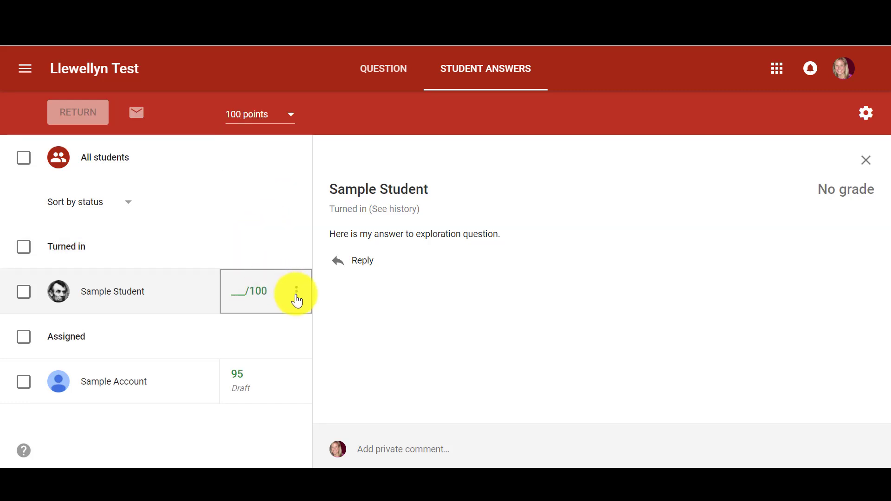
left_click(297, 292)
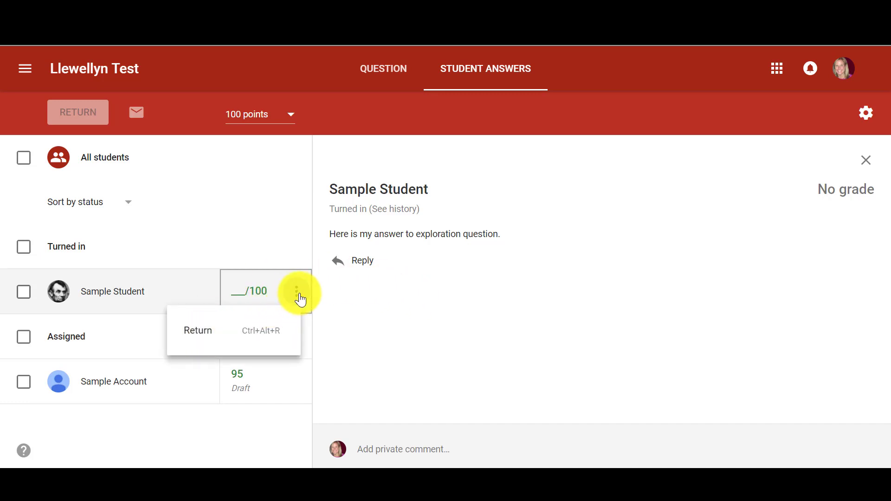
left_click(334, 305)
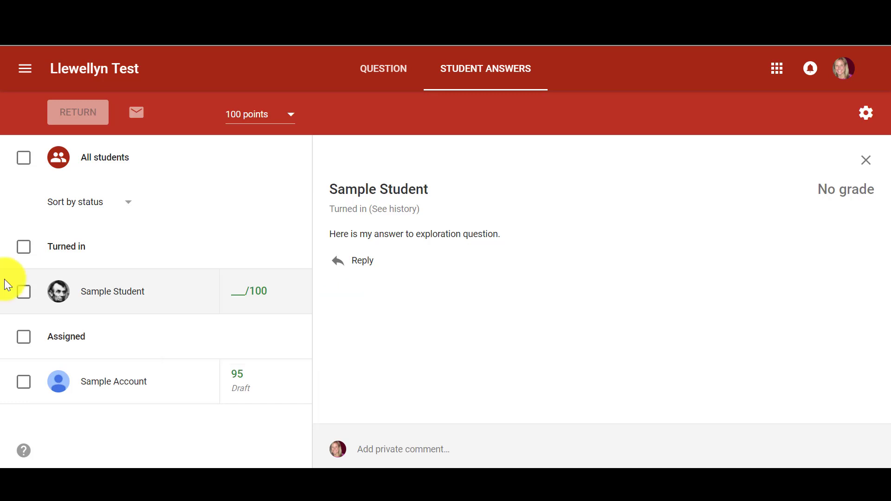
Grade Sample Student's answer 98 out of 100 and return the work to that student
left_click(23, 292)
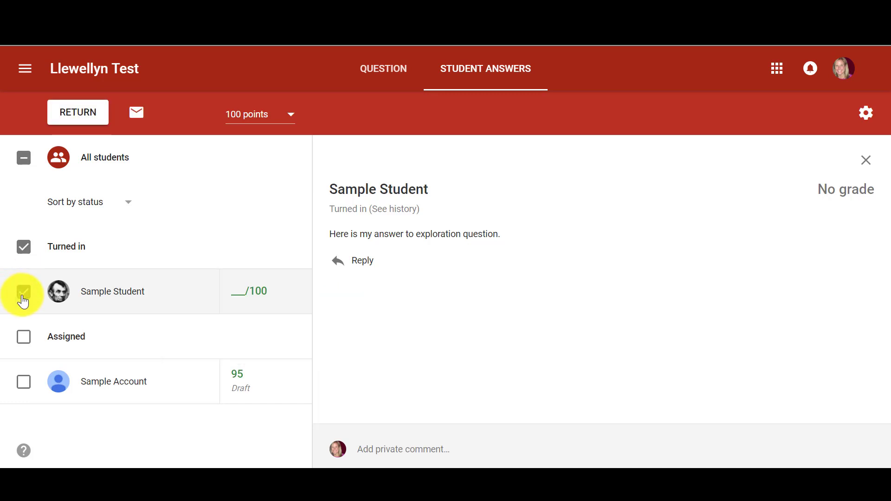
left_click(241, 291)
type("98")
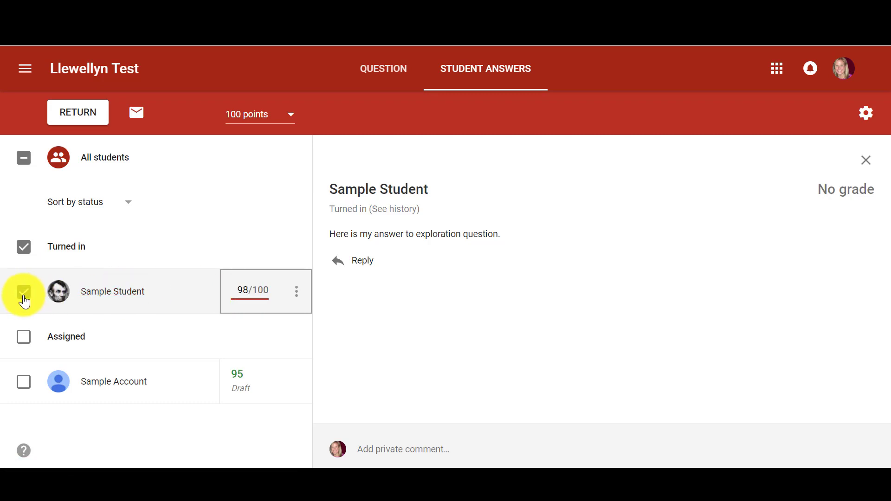
left_click(91, 117)
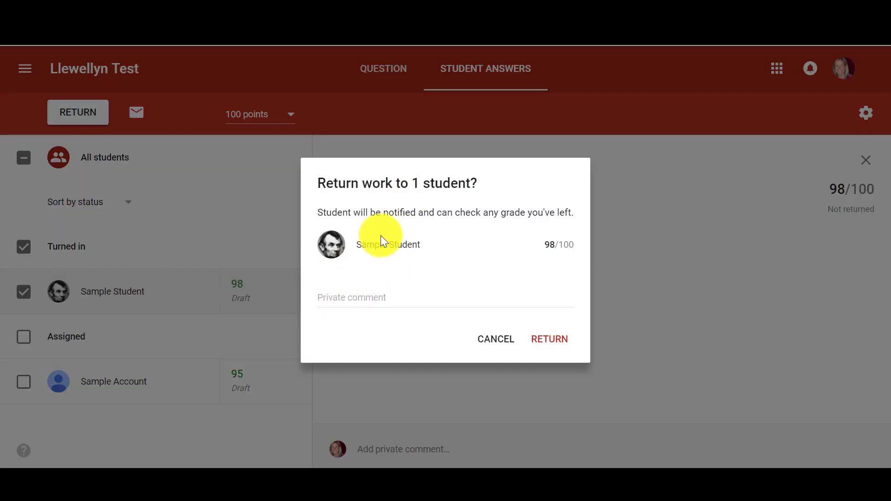
left_click(562, 340)
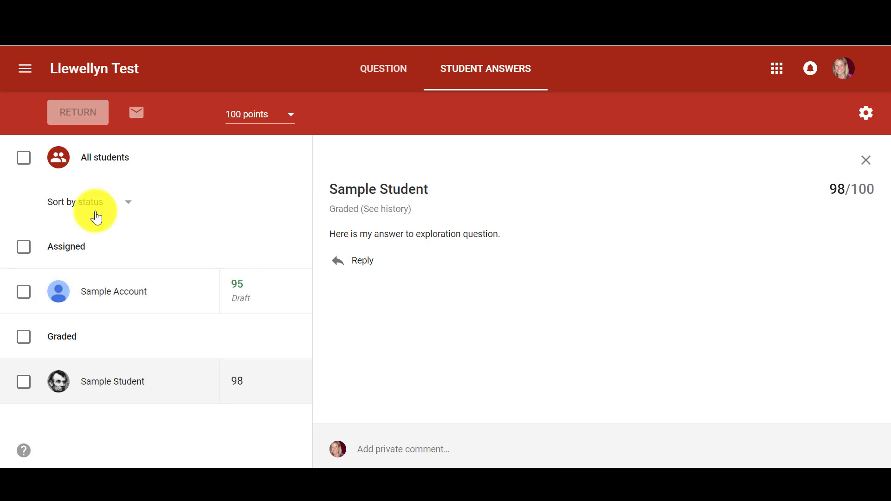
Go back to the class, check its classwork, and open the list of teachers and students
left_click(91, 74)
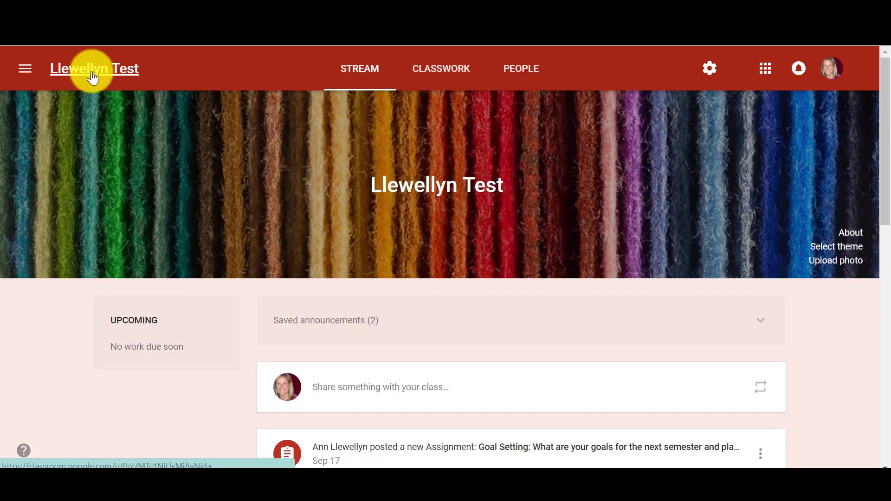
left_click(432, 68)
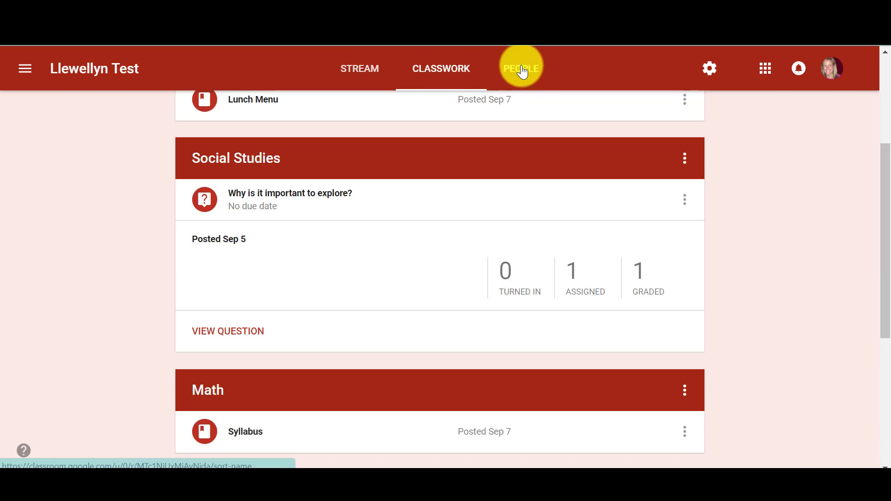
left_click(522, 69)
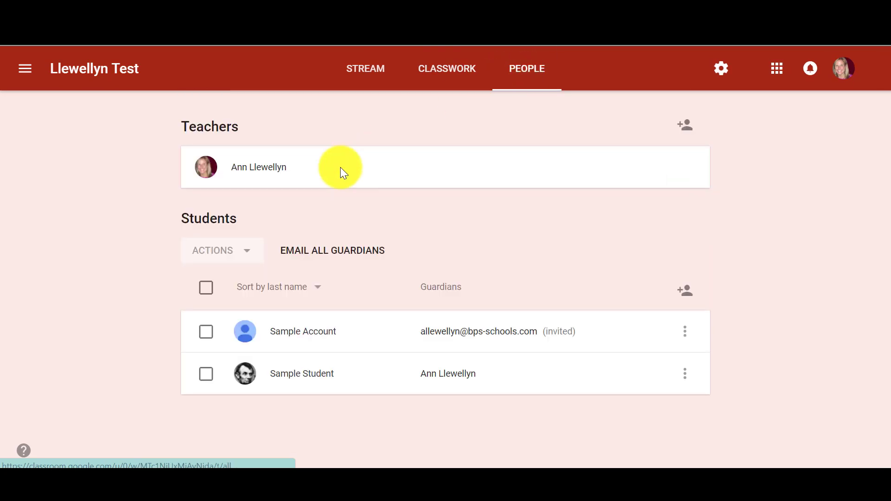
Open Sample Student's work list, check it filtered by turned in, returned with grade and missing, and return to the full list
left_click(300, 381)
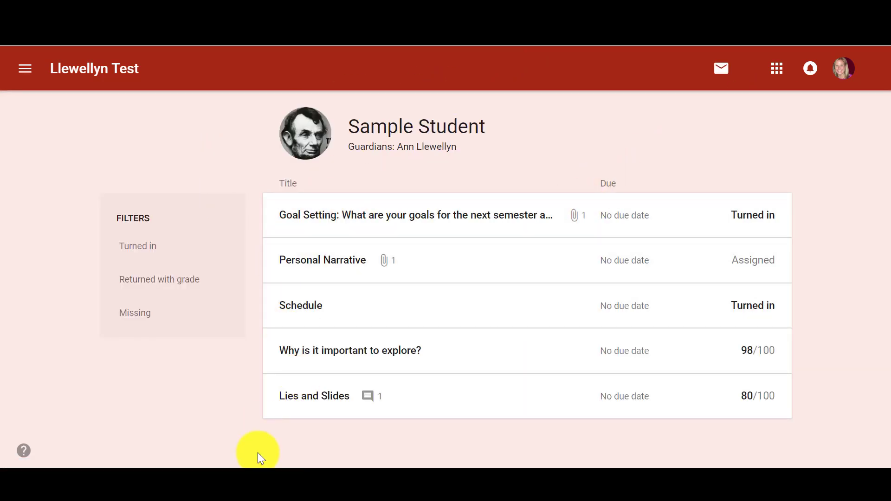
left_click(139, 251)
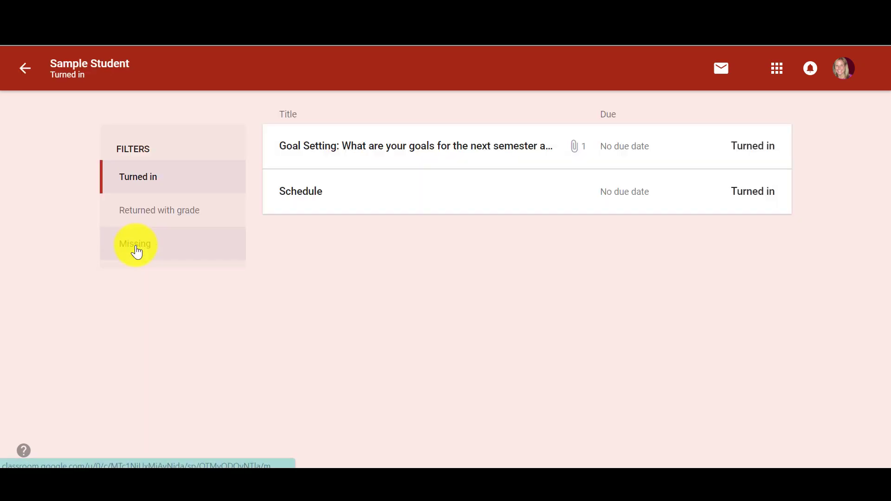
left_click(145, 213)
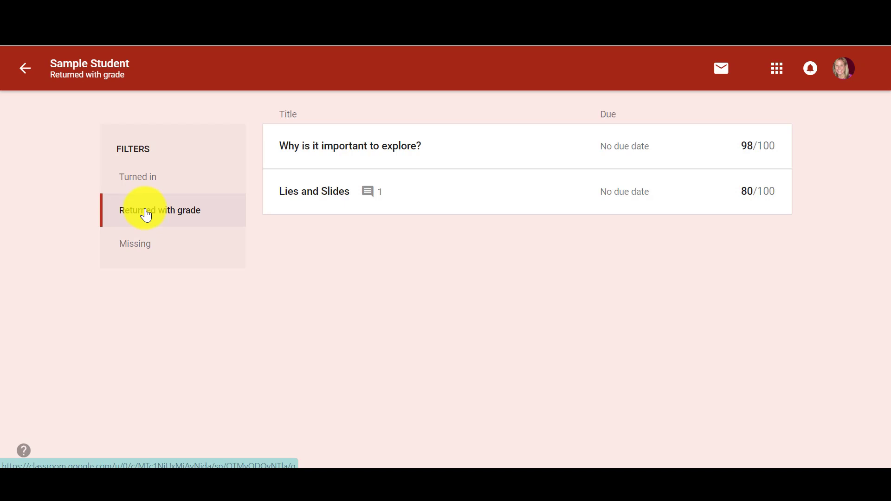
left_click(145, 244)
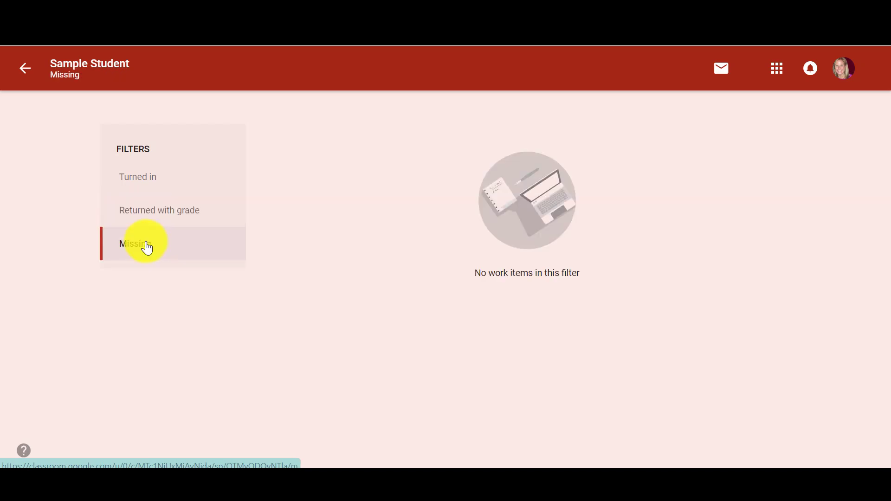
left_click(148, 185)
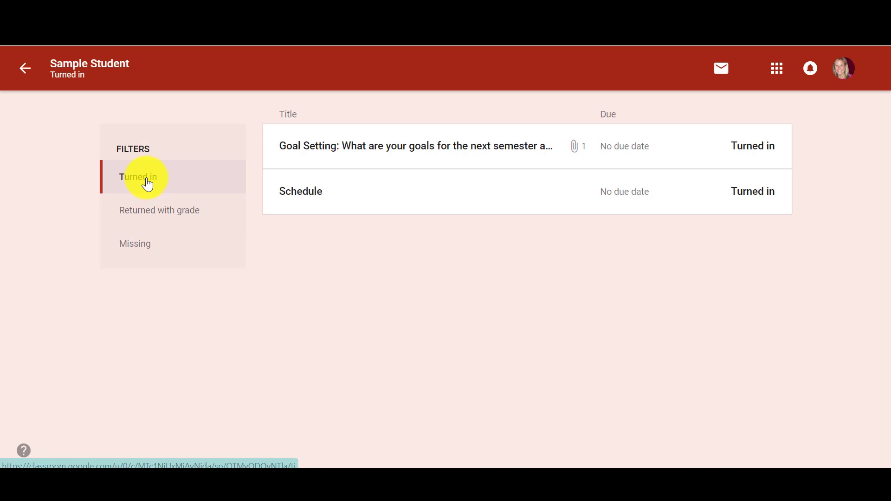
left_click(24, 70)
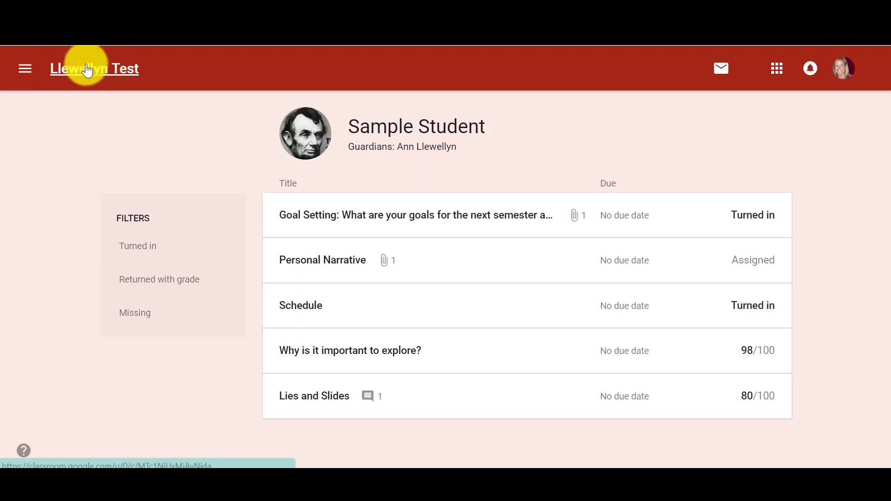
Return to the class's classwork and look over the posted work and its turned-in, assigned and graded status
left_click(83, 69)
left_click(430, 64)
scroll(570, 78, "down", 1)
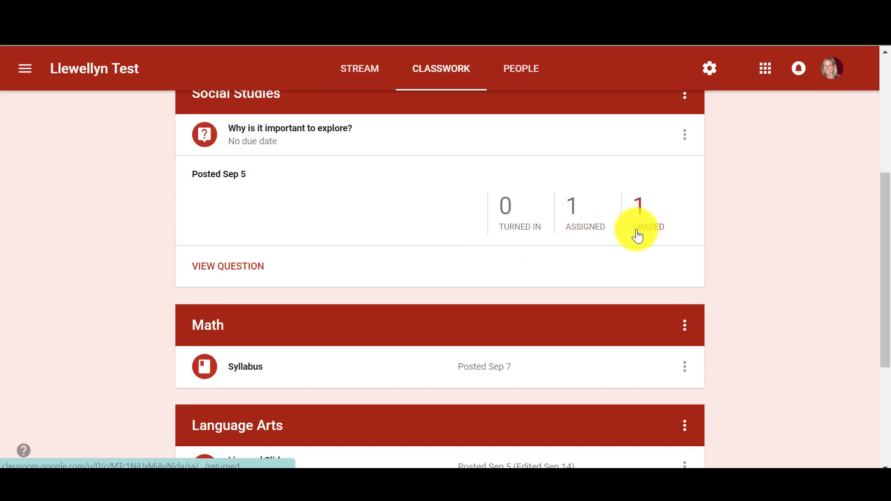
left_click_drag(887, 215, 887, 208)
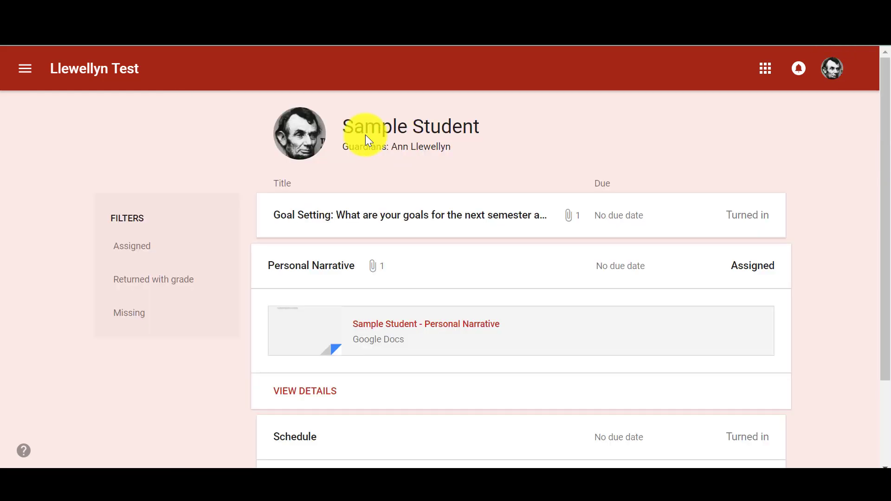
In the student's view of the class, open the Personal Narrative assignment from Language Arts and its attached Google Docs file
left_click(98, 69)
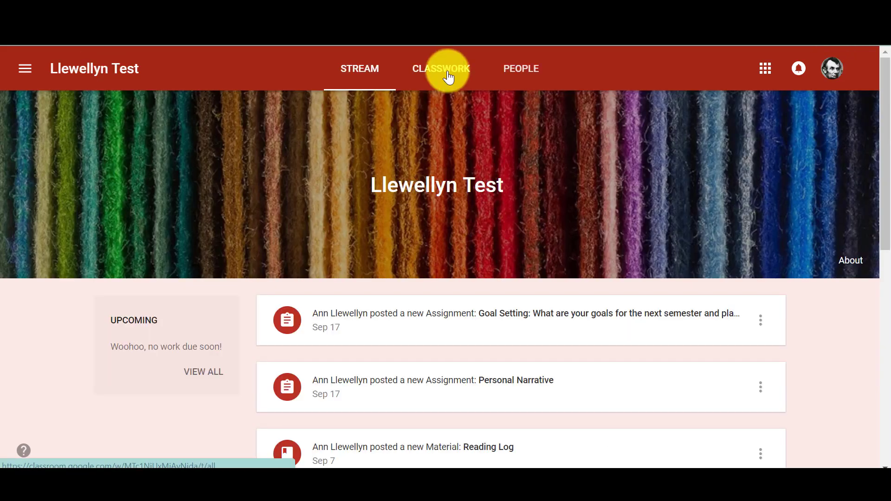
left_click(447, 77)
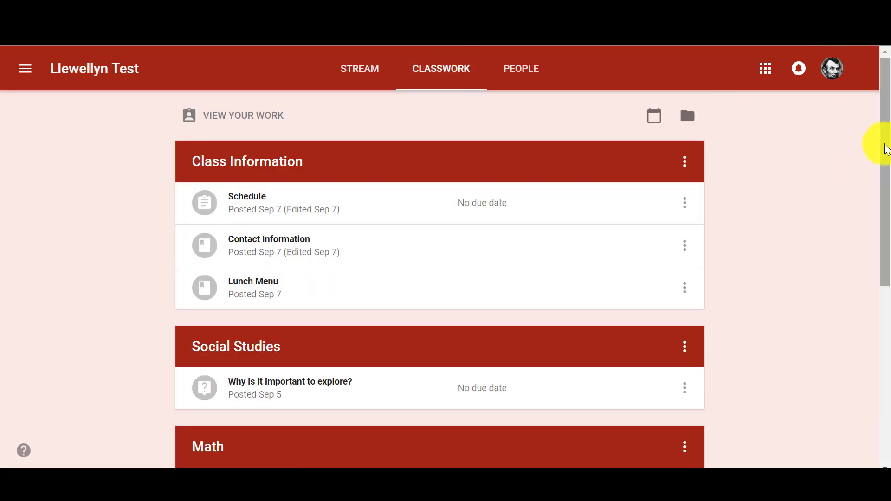
left_click_drag(886, 145, 885, 324)
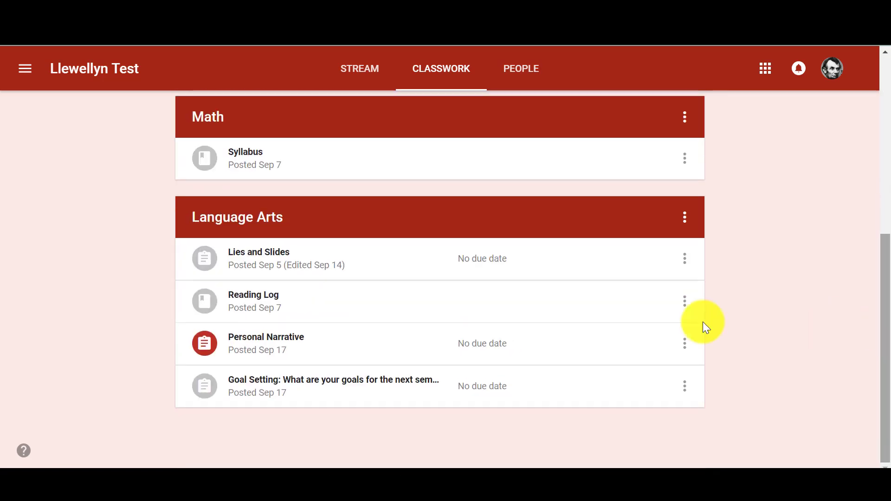
left_click(296, 338)
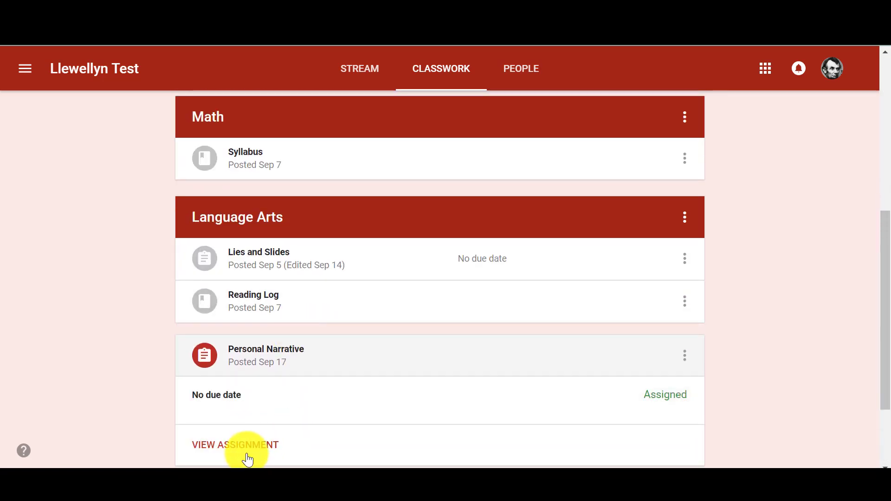
left_click(246, 444)
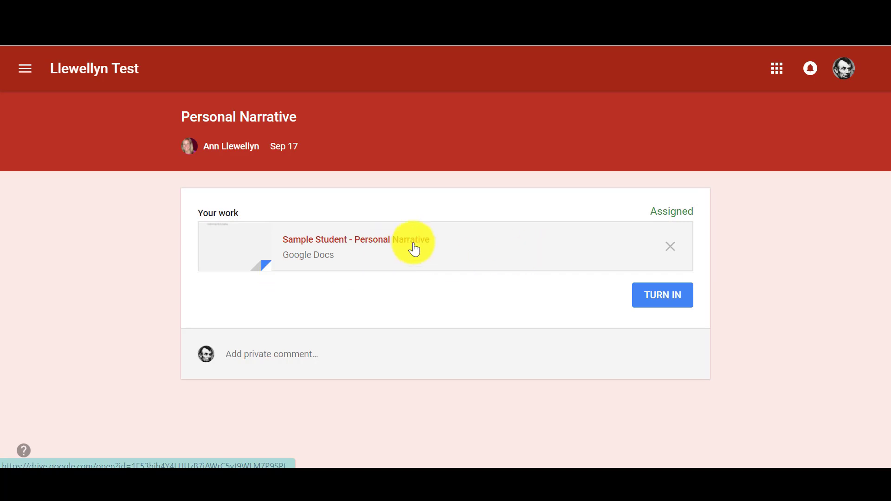
left_click(402, 246)
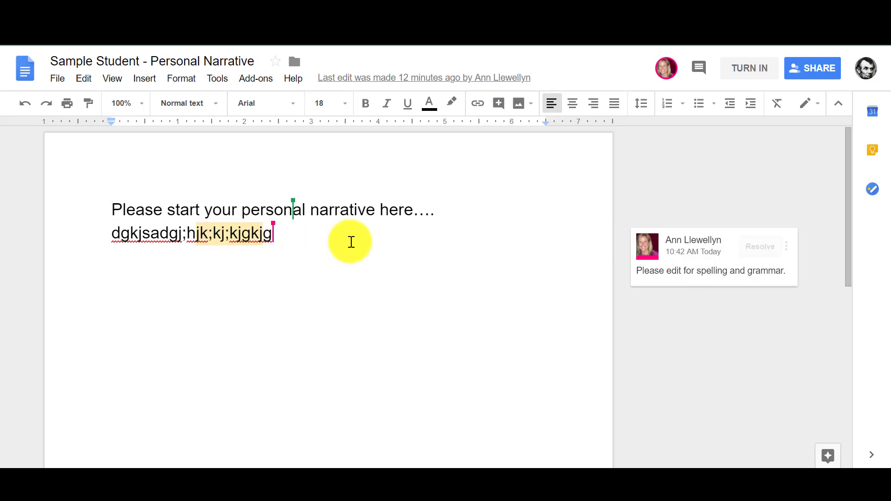
Resolve the teacher's comment "Please edit for spelling and grammar." and re-open it from the document's comment history
left_click(760, 250)
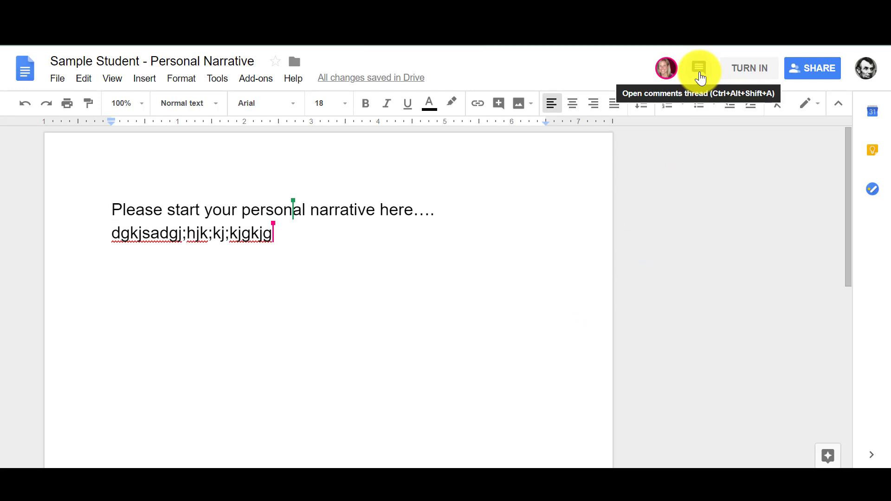
left_click(699, 74)
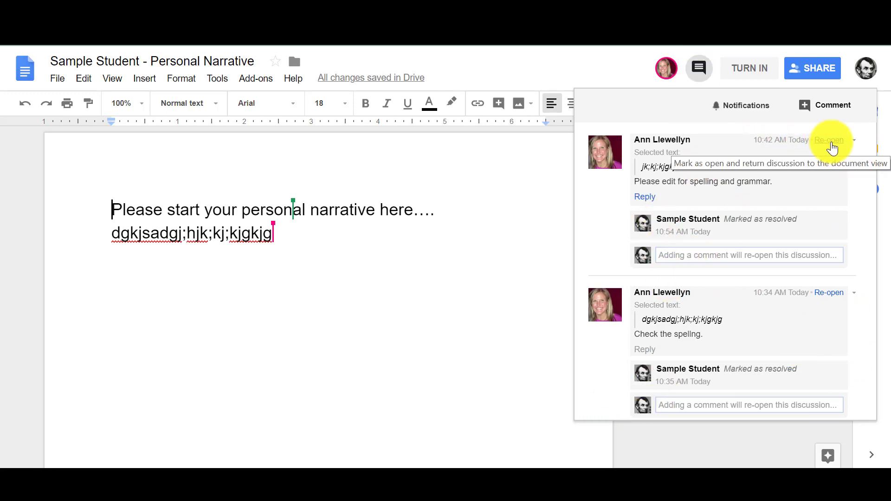
left_click(828, 140)
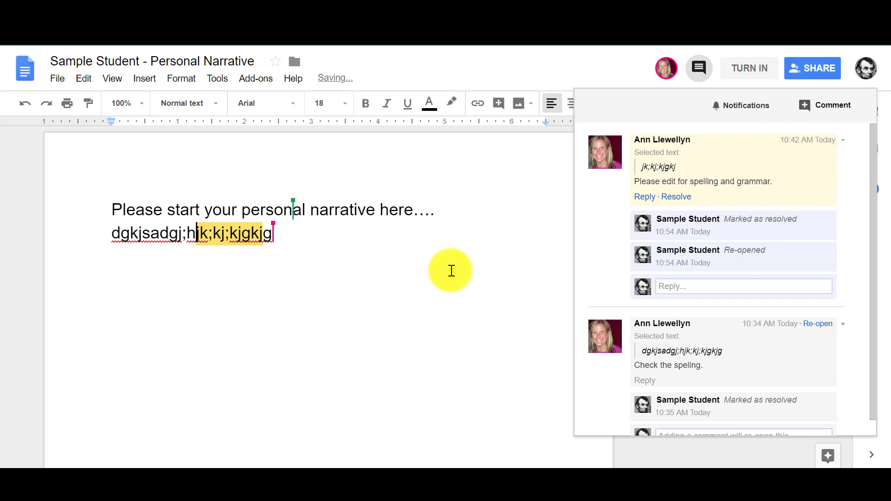
left_click(451, 271)
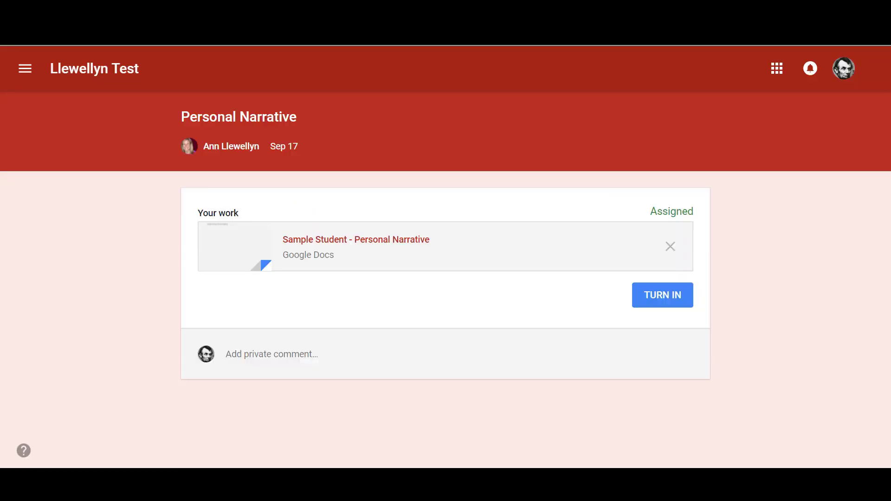
Return to the class's classwork in the student's view and open the student's own work list
left_click(85, 65)
left_click(434, 70)
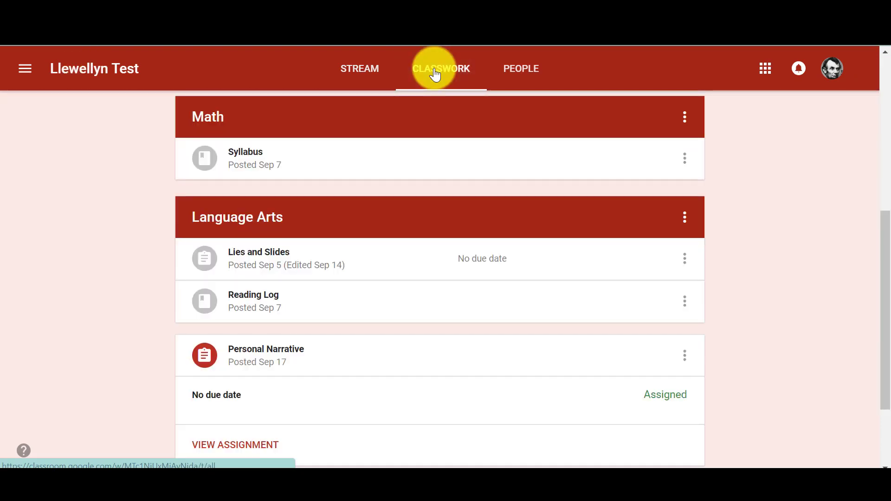
left_click_drag(882, 224, 859, 55)
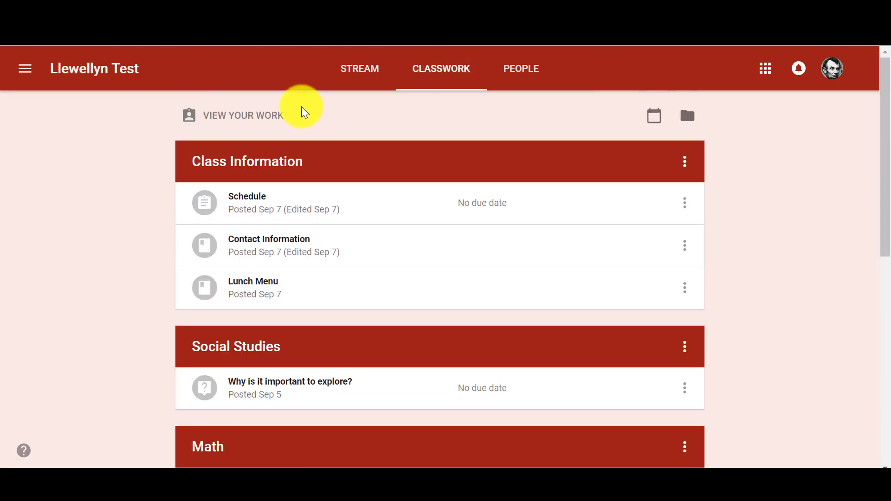
left_click(238, 118)
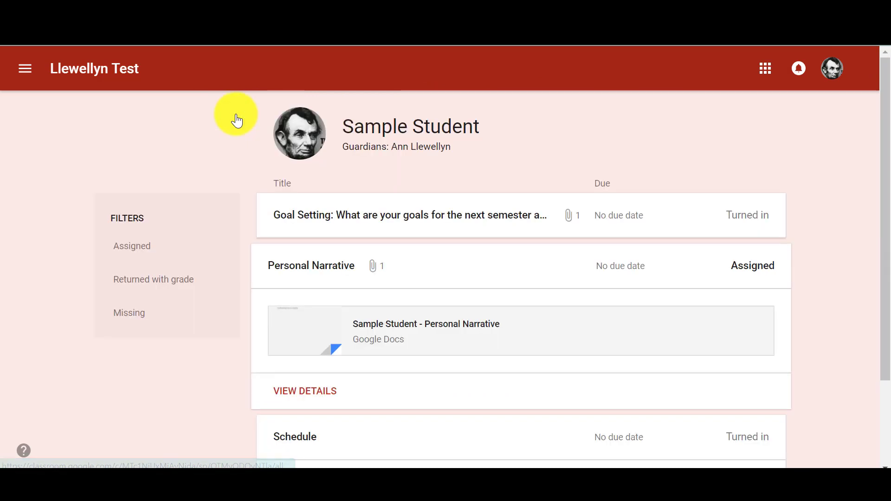
Look through the grades in the student's work list and open the graded question "Why is it important to explore?"
left_click_drag(880, 131, 883, 186)
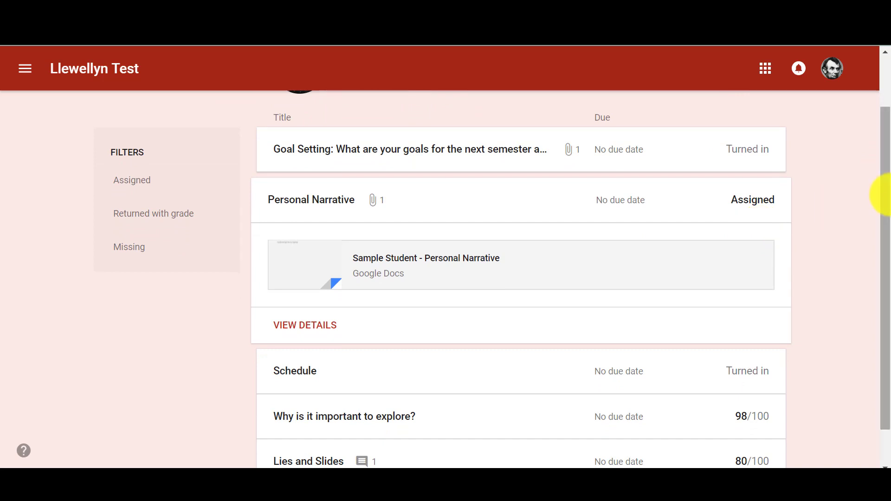
left_click_drag(888, 202, 888, 277)
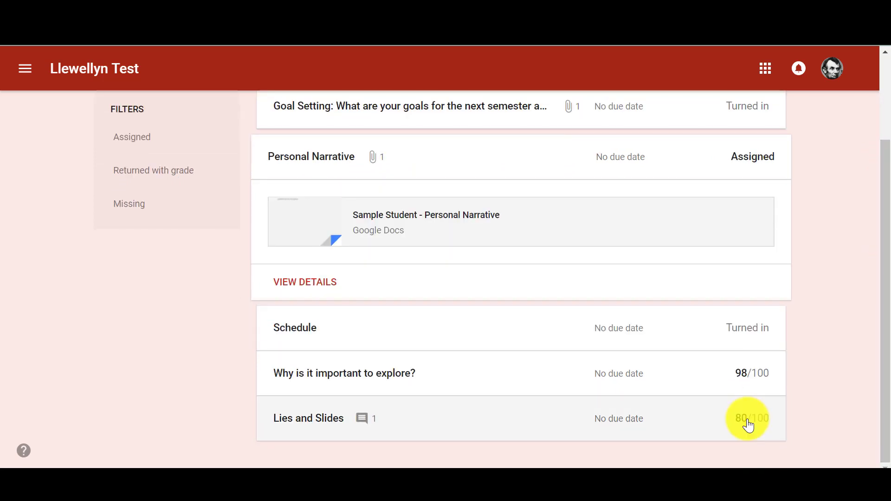
left_click(790, 370)
In the teacher's Classroom window, display the grade copy and download options for the student answers to "Why is it important to explore?"
mouse_move(395, 468)
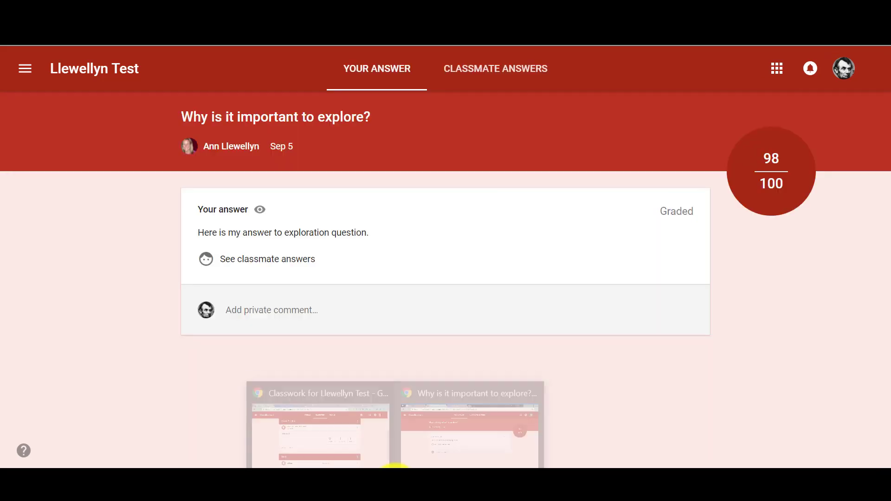
left_click(332, 426)
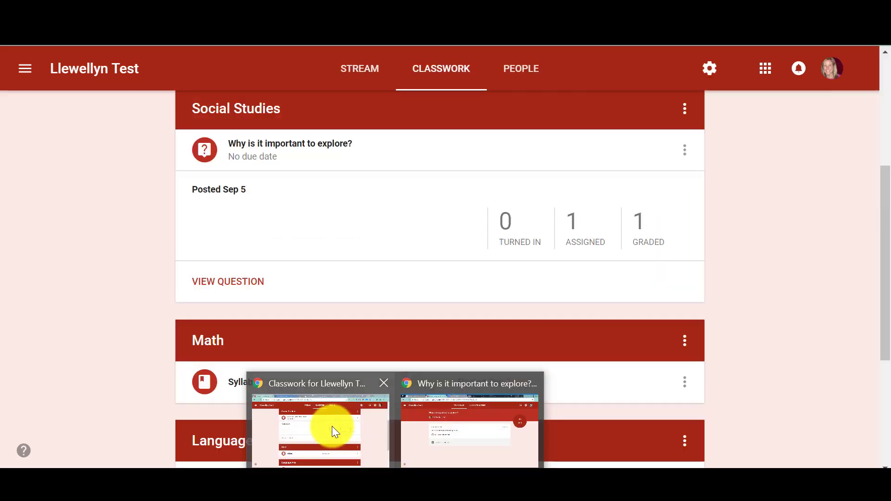
scroll(603, 302, "up", 2)
left_click_drag(885, 190, 877, 266)
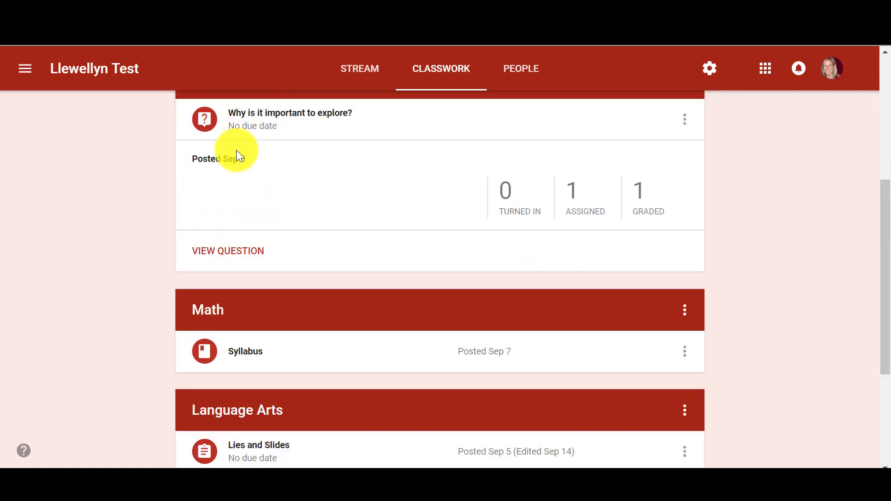
left_click(236, 249)
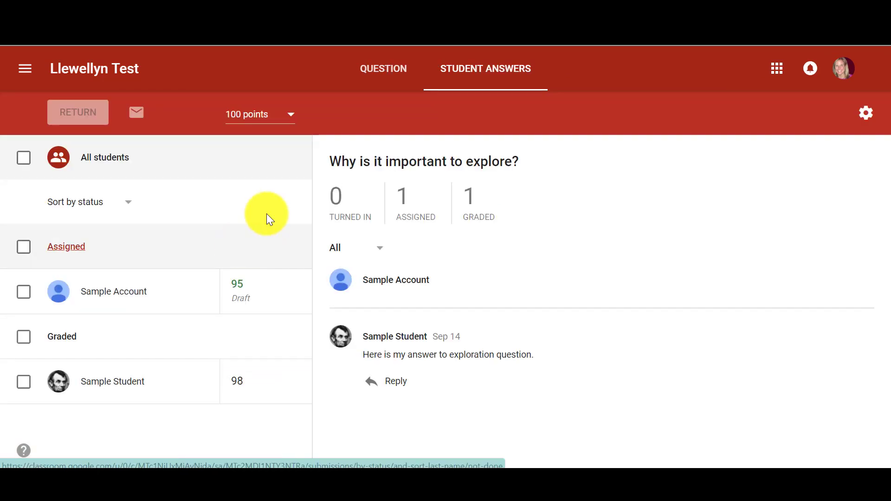
left_click(866, 114)
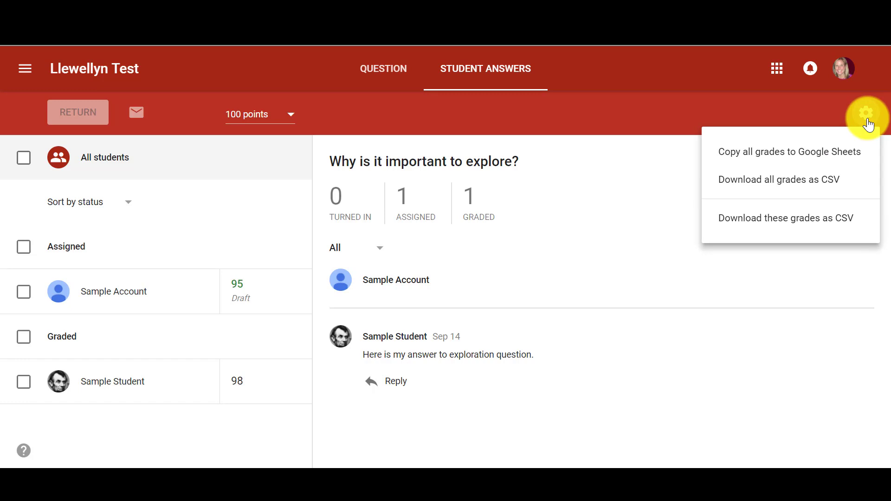